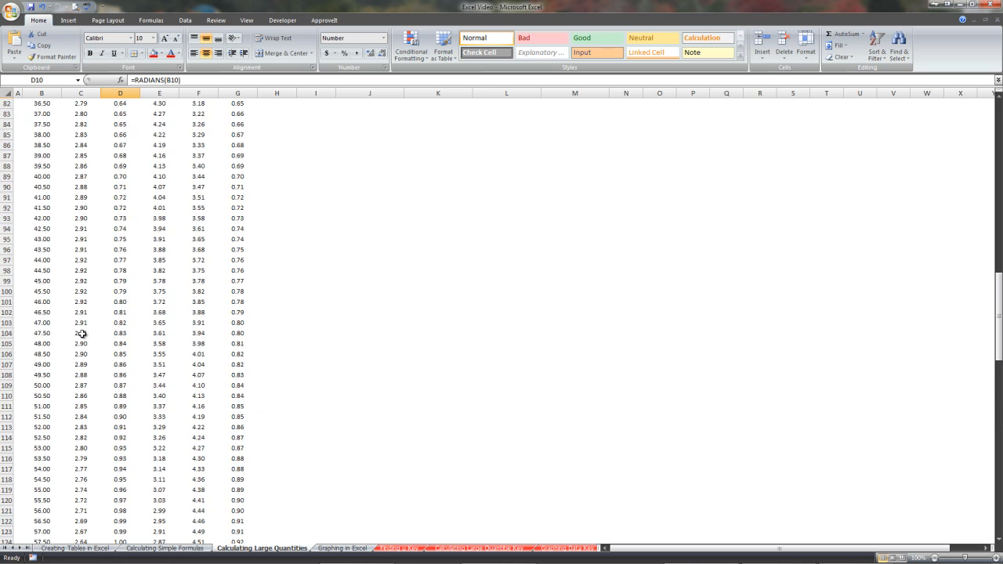
pyautogui.scroll(8, 82, 326)
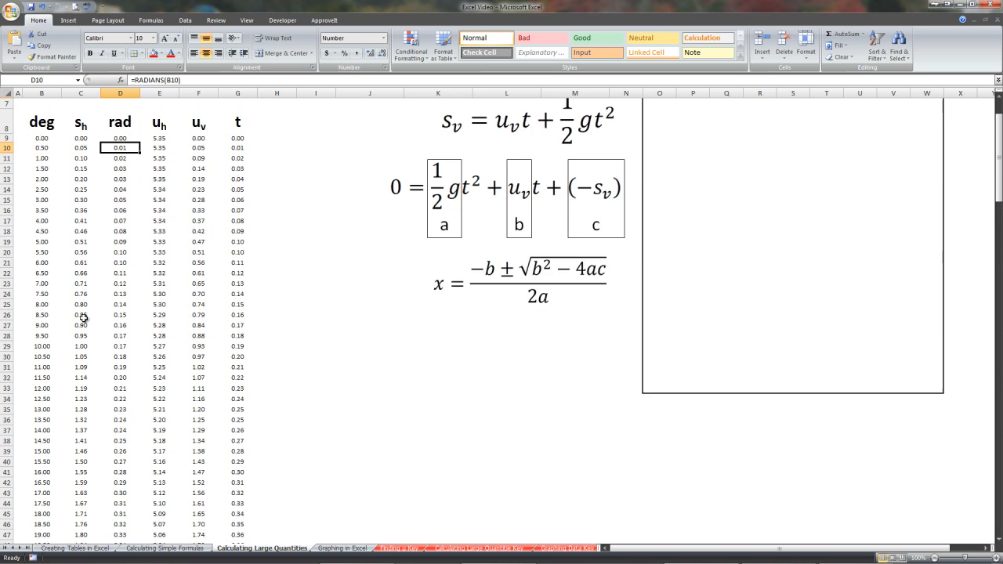
# Arrange the quadratic equation images inside the bordered box of formulas
pyautogui.moveTo(539, 226); pyautogui.dragTo(808, 258)
pyautogui.moveTo(560, 298); pyautogui.dragTo(844, 333)
pyautogui.moveTo(586, 374); pyautogui.dragTo(862, 433)
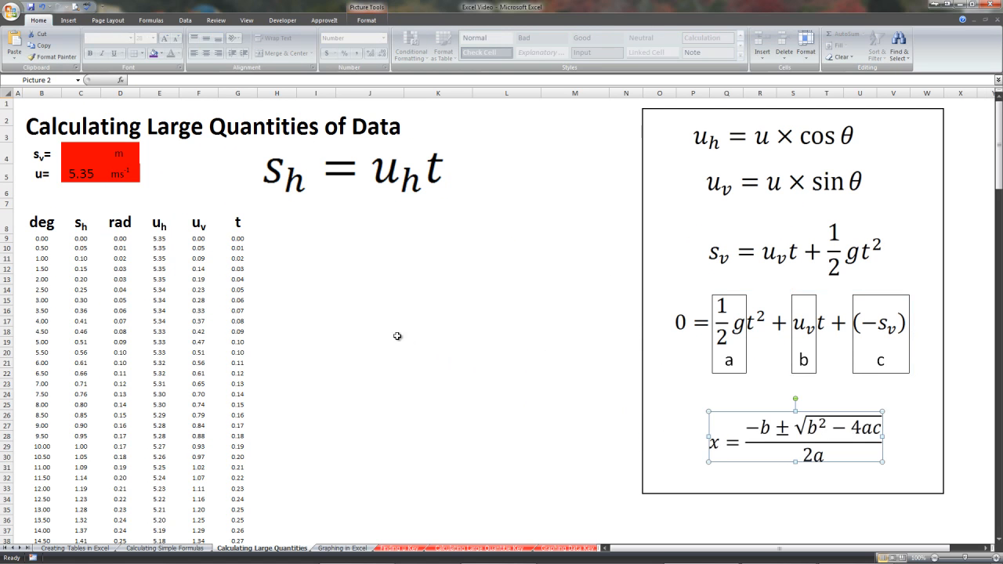
# Fill the intermediate calculation columns D to G of the table with black
pyautogui.moveTo(111, 225); pyautogui.dragTo(238, 519)
pyautogui.scroll(9, 196, 204)
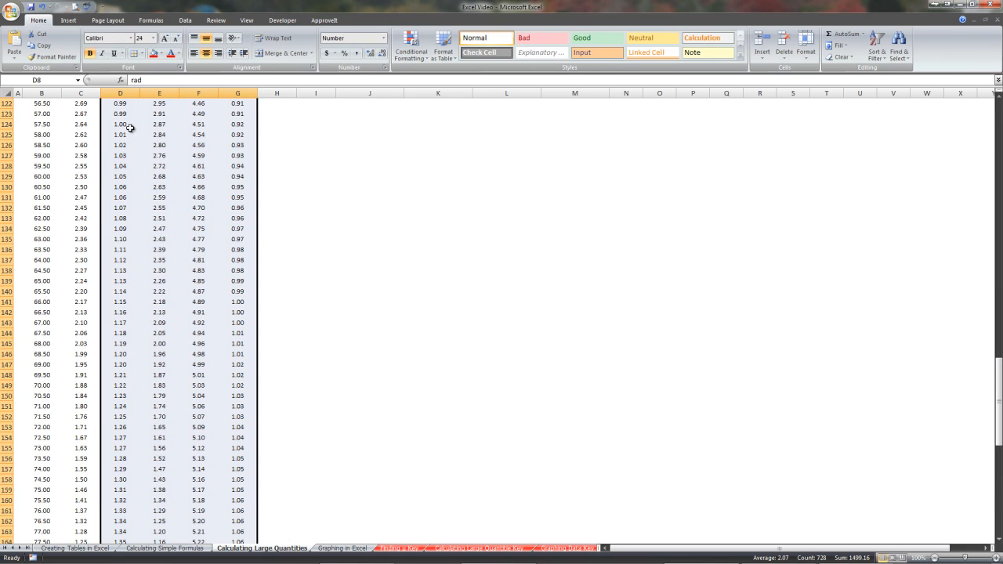
pyautogui.click(161, 53)
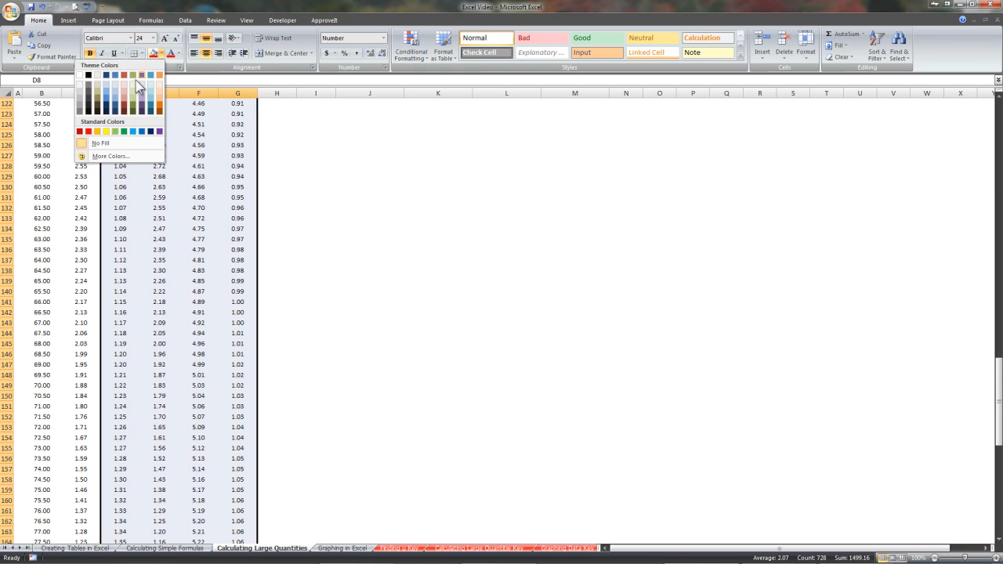
pyautogui.click(88, 75)
# Move the s_h = u_h t equation into the formula box below the u_v equation
pyautogui.click(326, 259)
pyautogui.moveTo(416, 168); pyautogui.dragTo(760, 216)
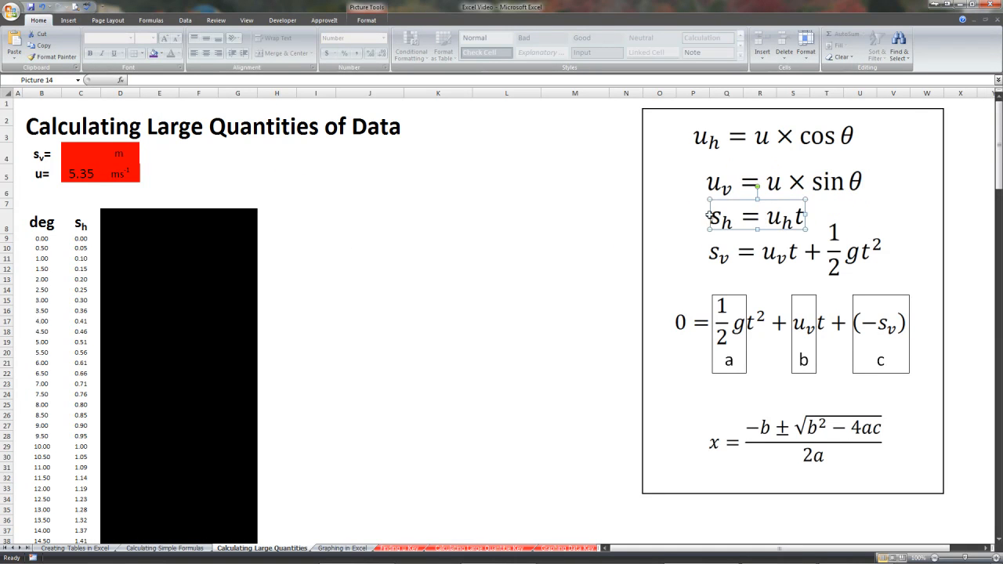
# Set the s_v value to 0.3 m
pyautogui.click(76, 157)
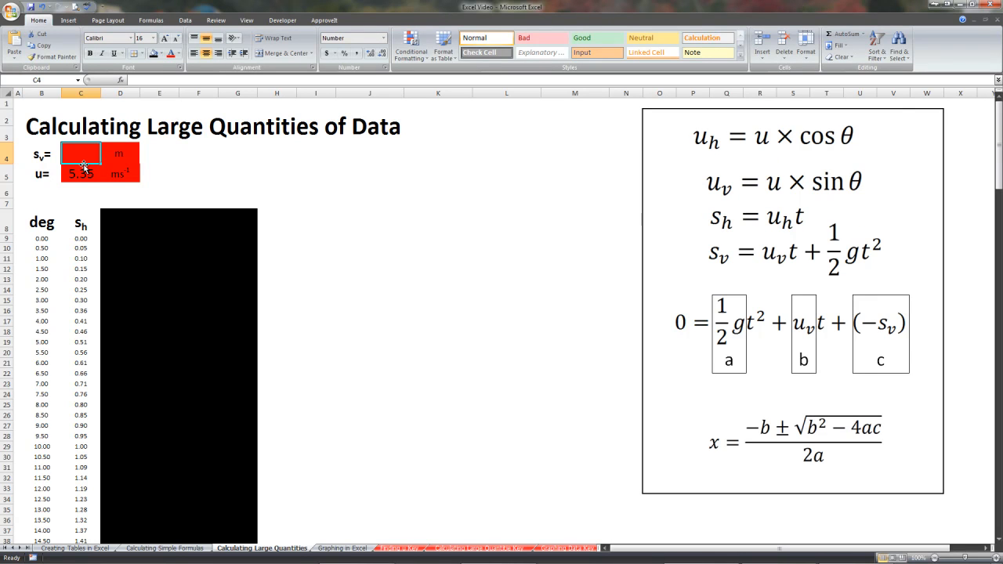
pyautogui.write('.')
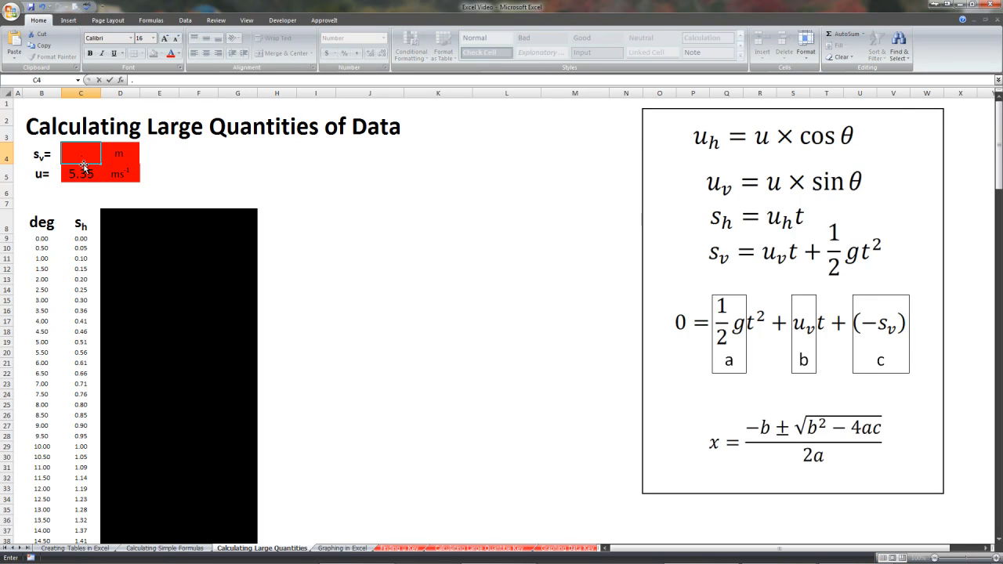
pyautogui.press('Return')
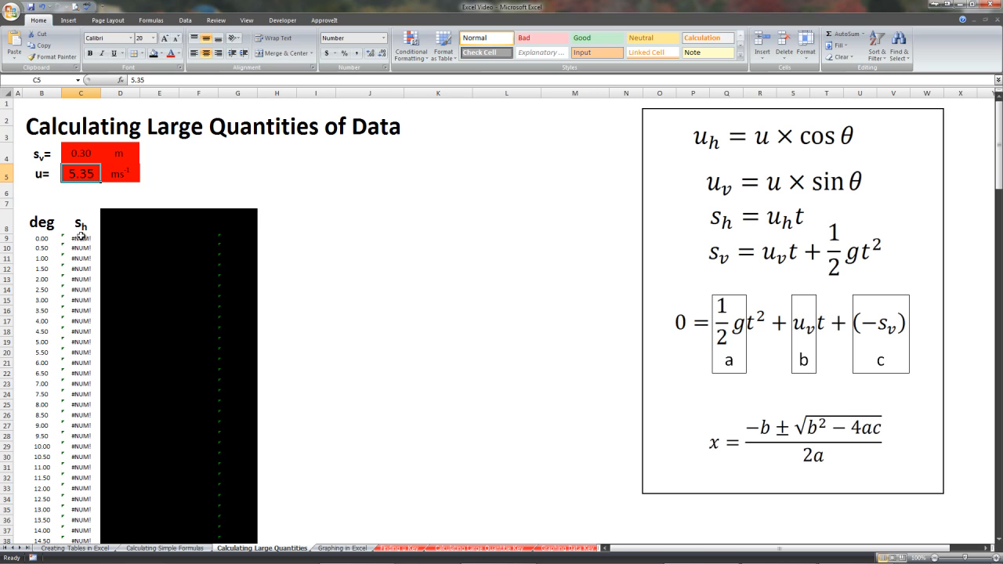
# Scroll through the s_h column to inspect its computed values down to 90 degrees
pyautogui.scroll(-14, 80, 236)
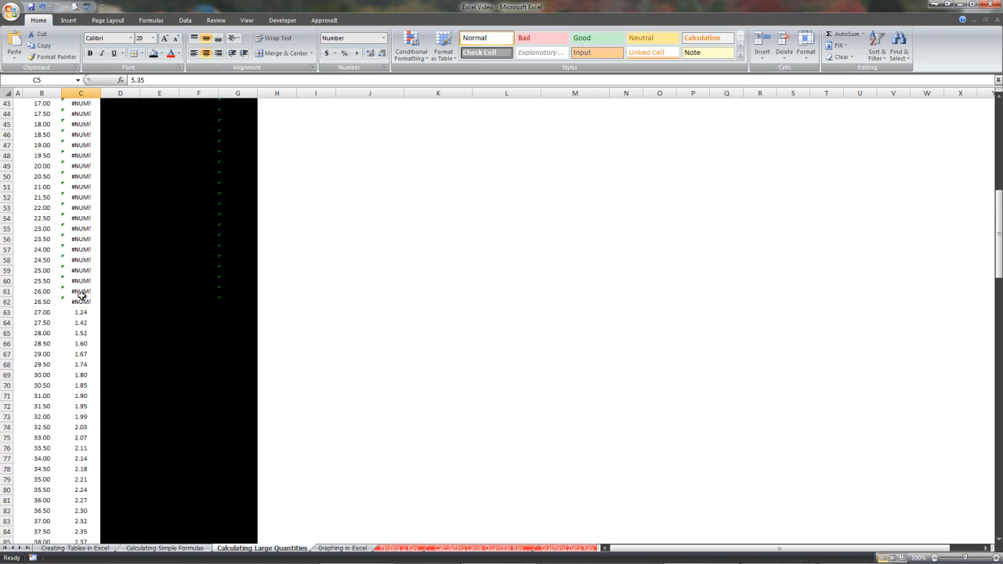
pyautogui.click(85, 312)
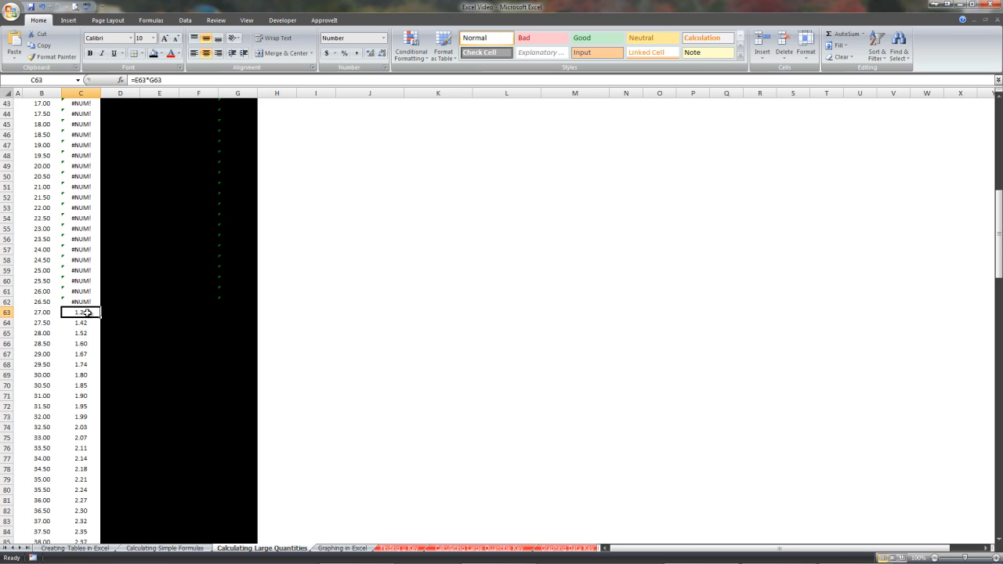
pyautogui.scroll(-15, 86, 312)
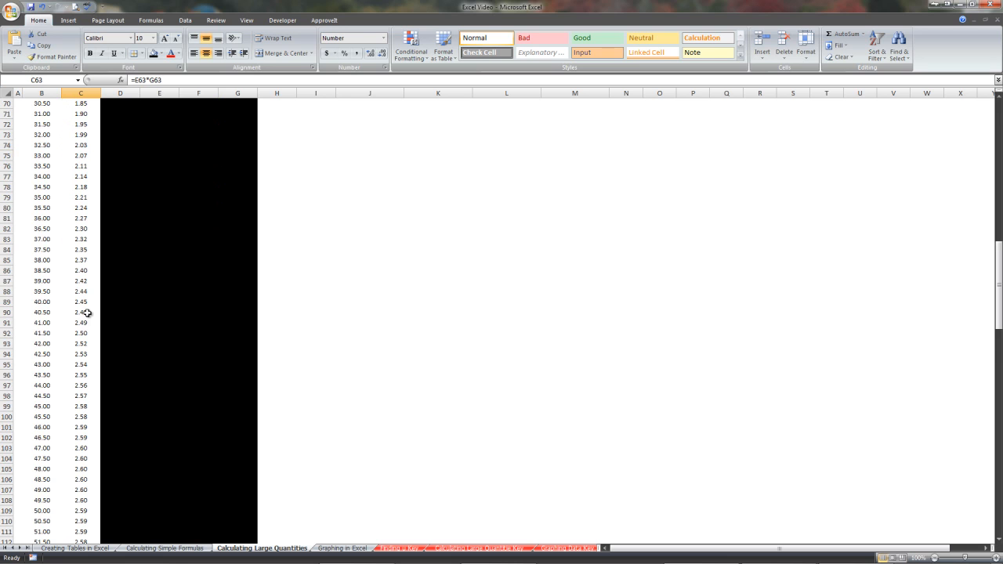
pyautogui.click(82, 364)
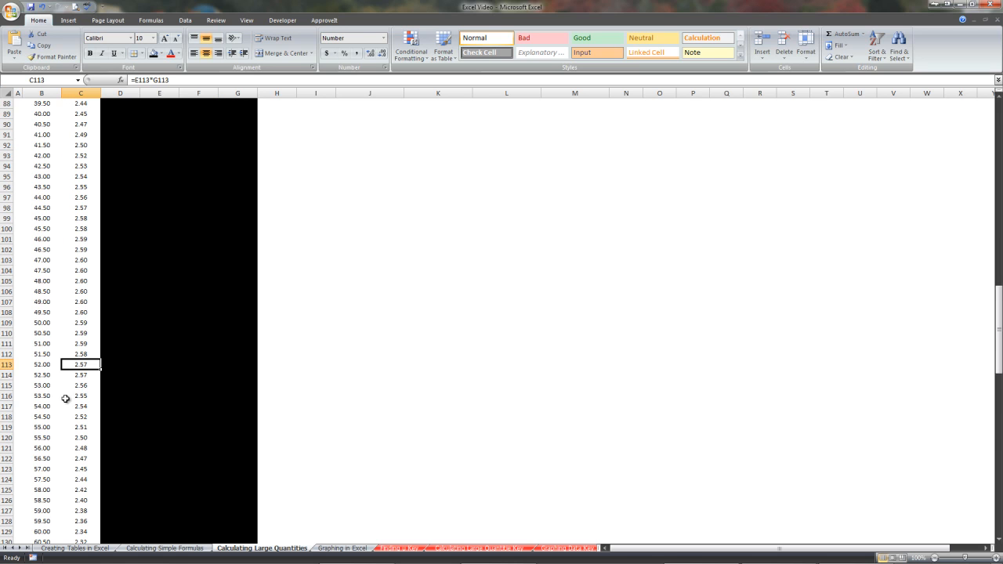
pyautogui.scroll(-20, 65, 399)
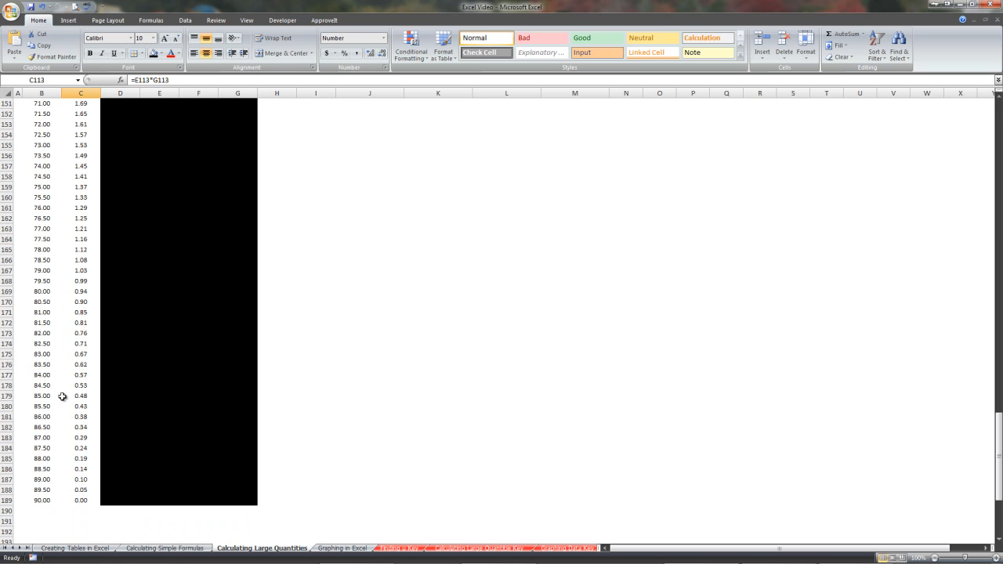
pyautogui.click(81, 469)
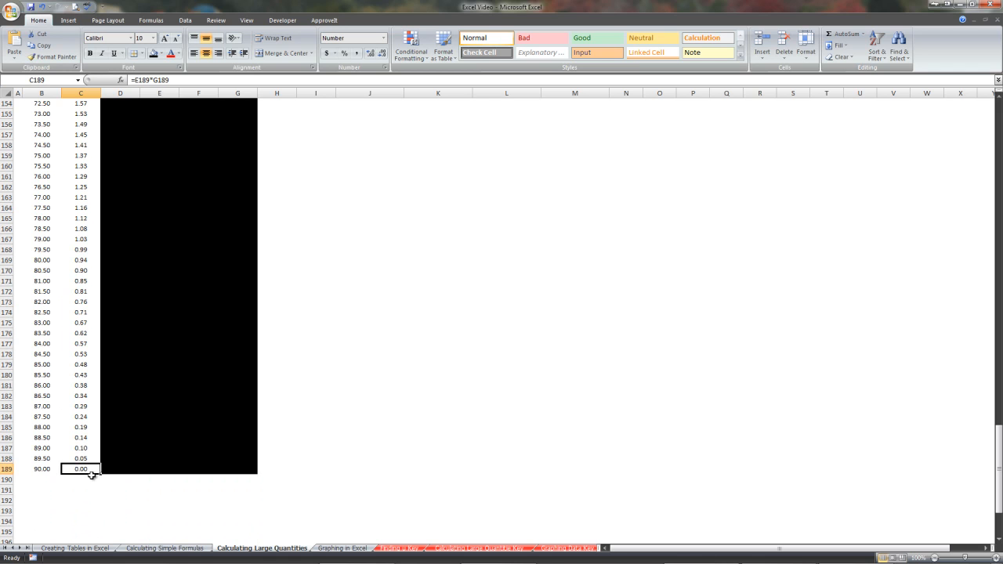
pyautogui.scroll(8, 84, 450)
pyautogui.scroll(-8, 80, 439)
pyautogui.scroll(20, 76, 469)
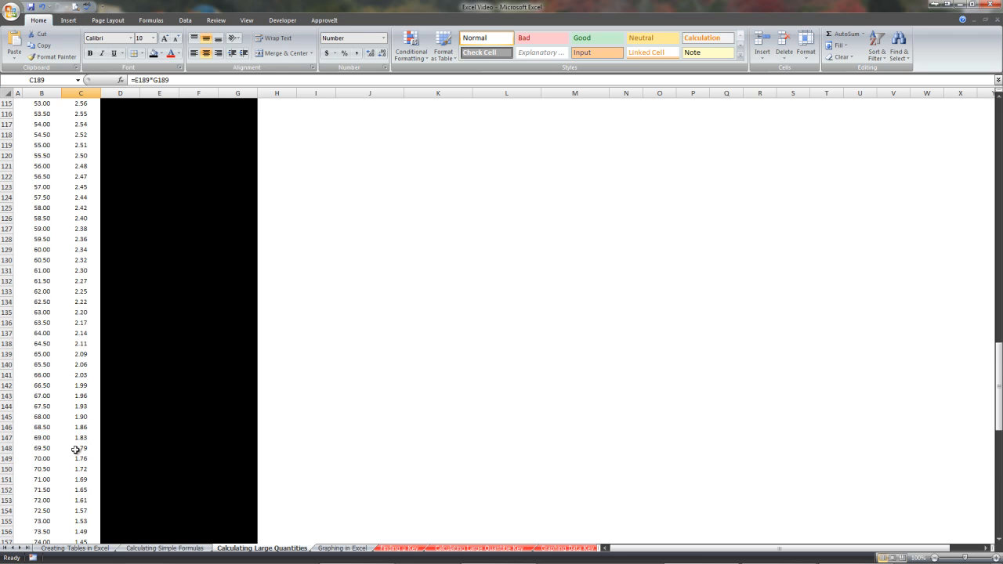
pyautogui.scroll(12, 75, 448)
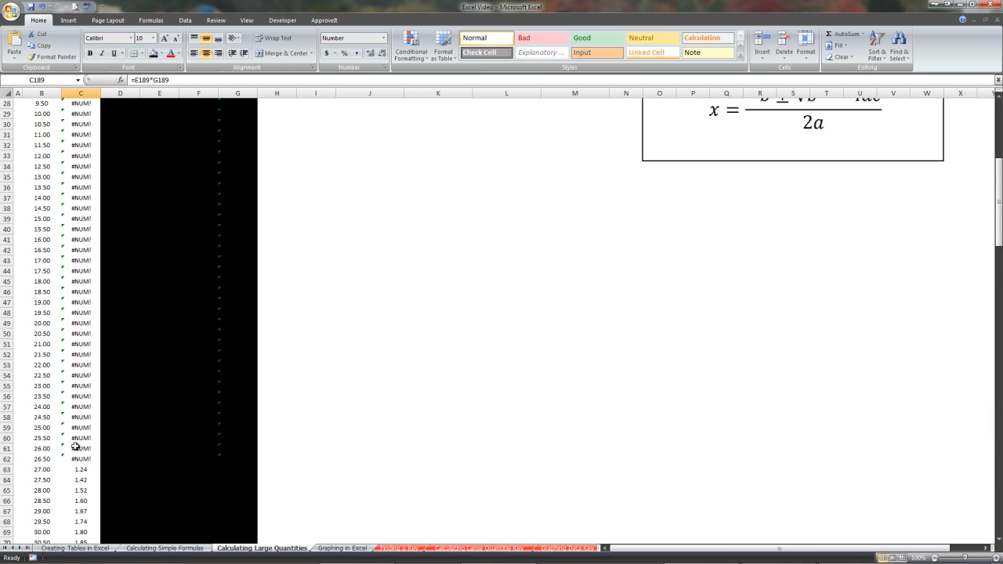
pyautogui.scroll(9, 71, 462)
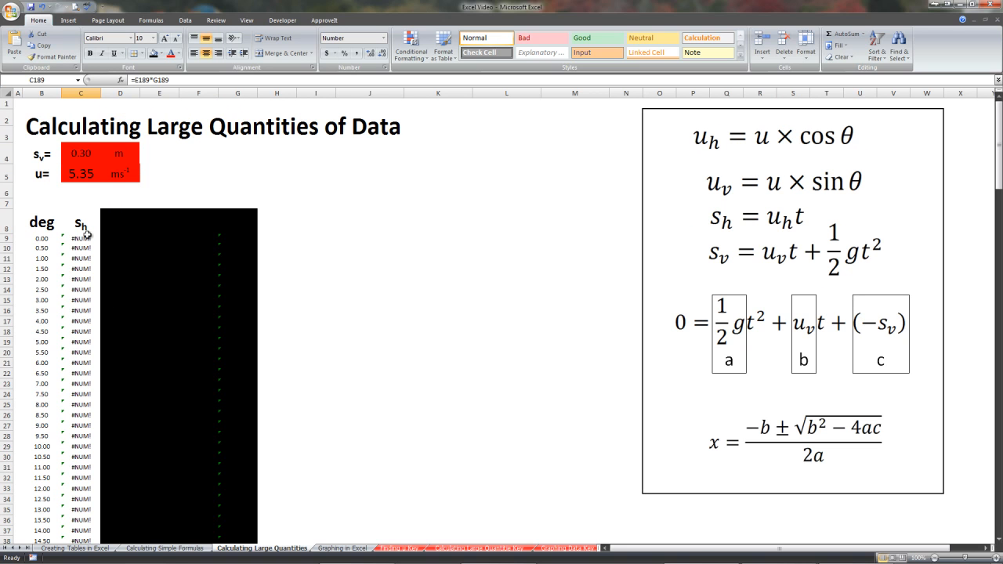
pyautogui.scroll(-20, 86, 233)
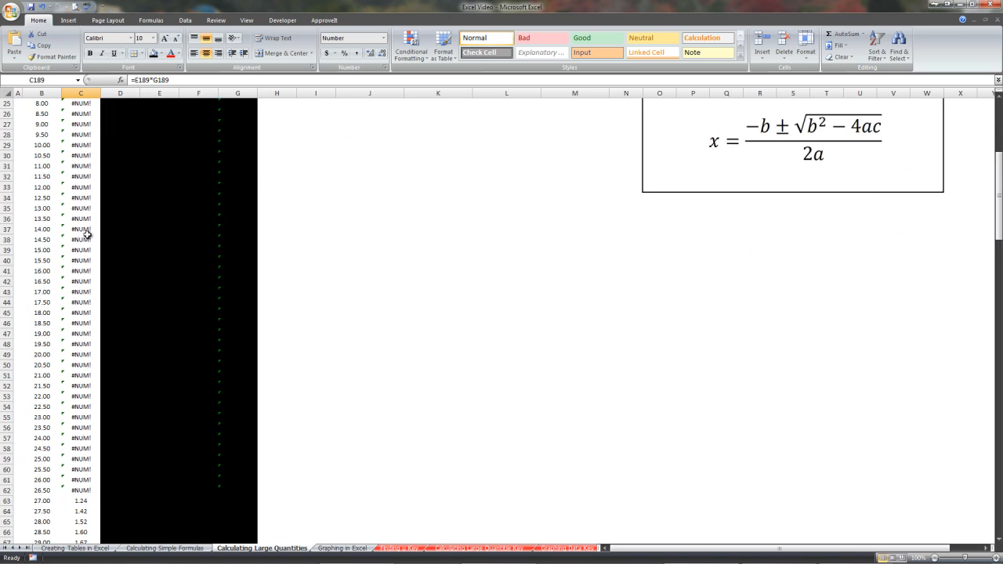
pyautogui.scroll(13, 82, 239)
pyautogui.scroll(-17, 82, 239)
pyautogui.scroll(-15, 74, 241)
pyautogui.scroll(11, 66, 237)
pyautogui.scroll(20, 61, 234)
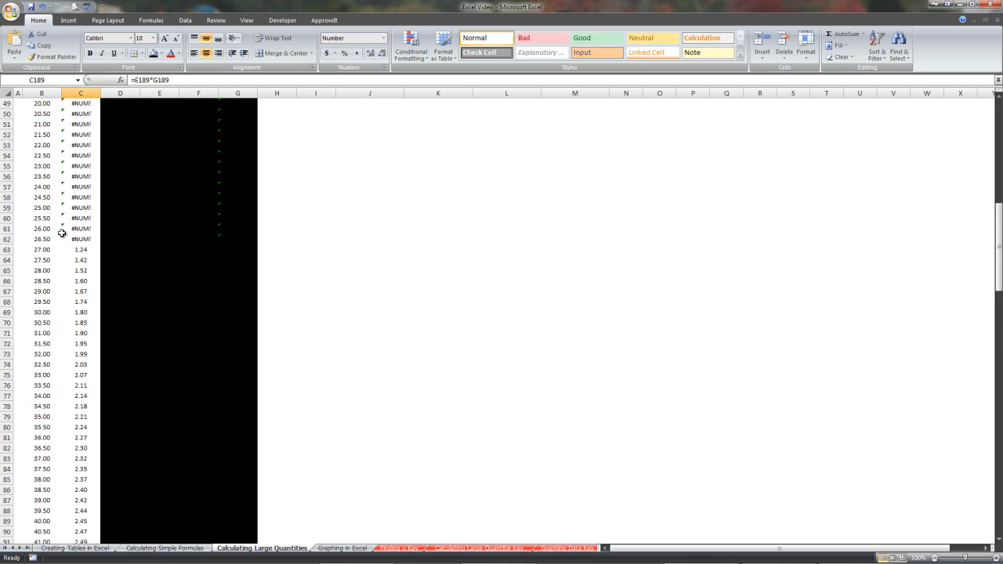
pyautogui.scroll(4, 66, 203)
# Select the deg and s_h columns and insert a scatter chart with smooth lines
pyautogui.moveTo(38, 241); pyautogui.dragTo(89, 519)
pyautogui.scroll(14, 363, 253)
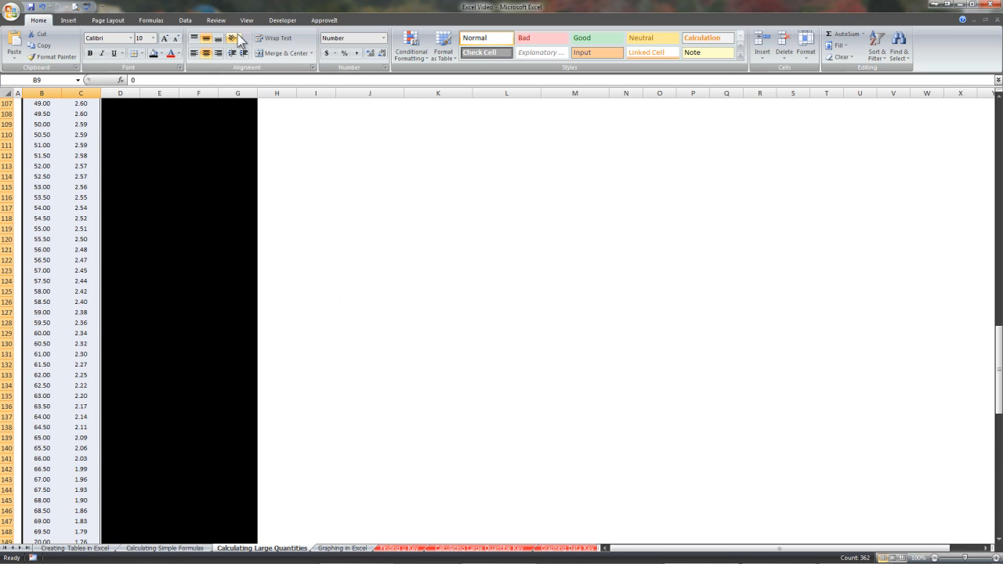
pyautogui.click(68, 19)
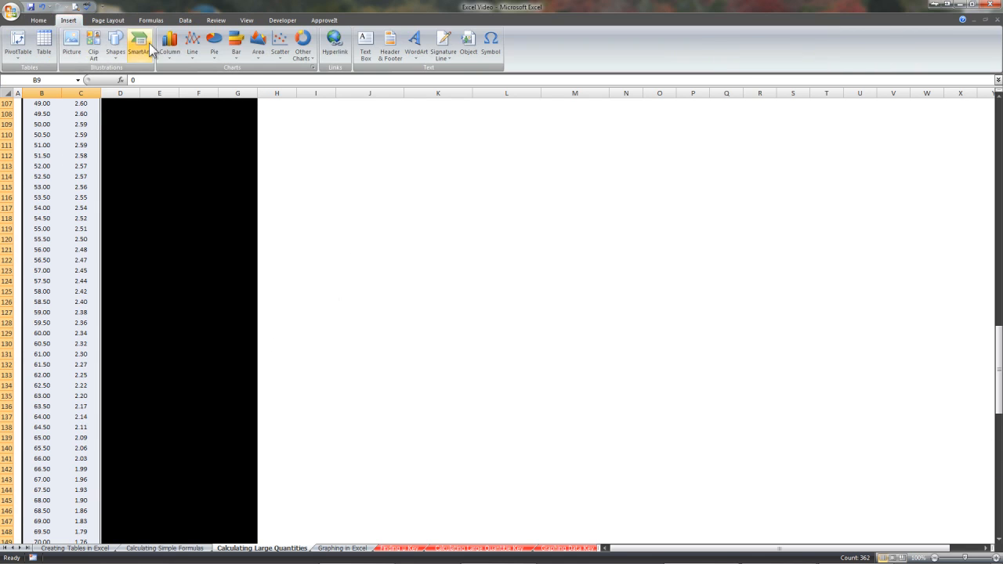
pyautogui.click(280, 47)
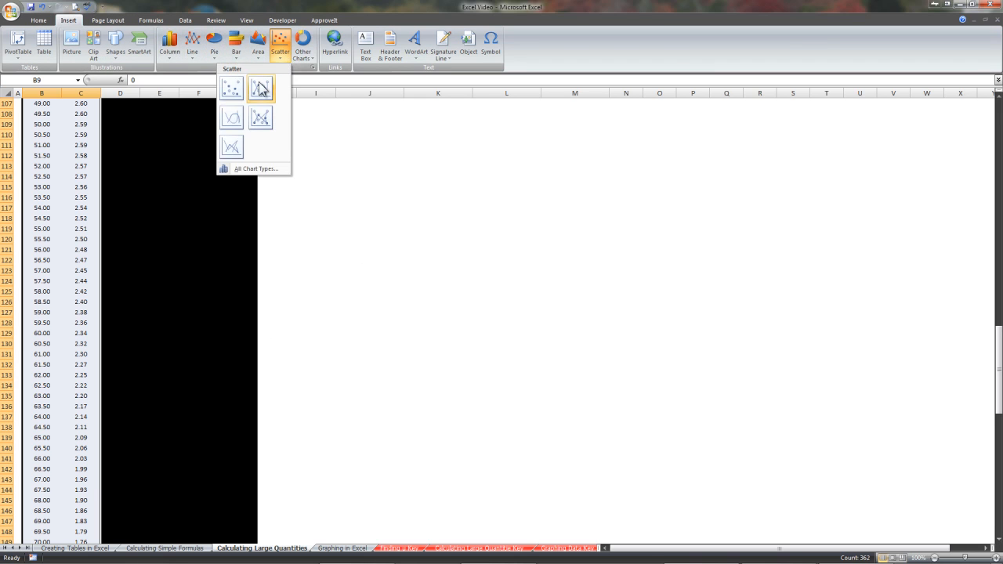
pyautogui.click(232, 117)
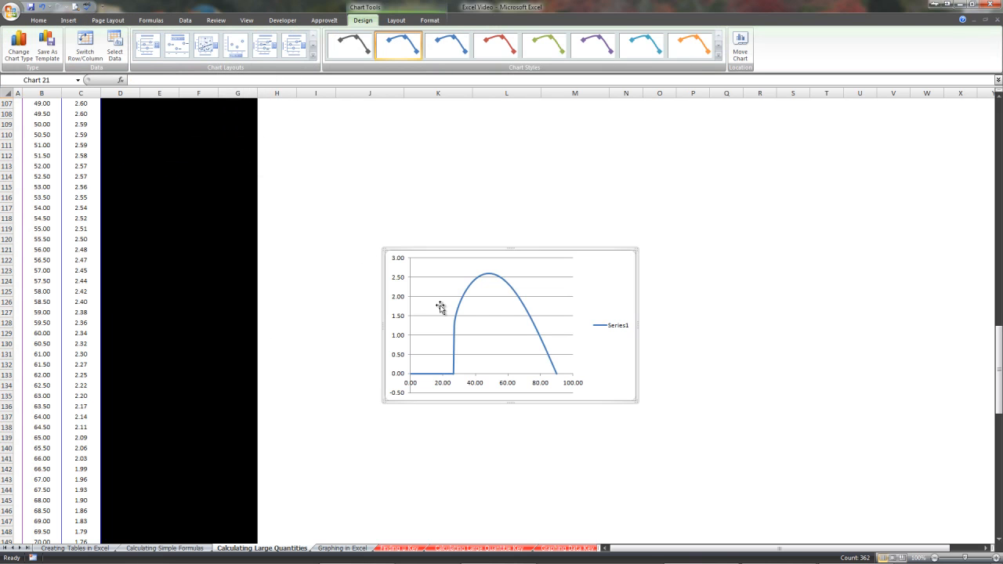
# Move the chart up beside the table near the sheet title
pyautogui.scroll(6, 470, 294)
pyautogui.moveTo(491, 437); pyautogui.dragTo(416, 116)
pyautogui.scroll(5, 421, 314)
pyautogui.click(465, 263)
pyautogui.click(466, 284)
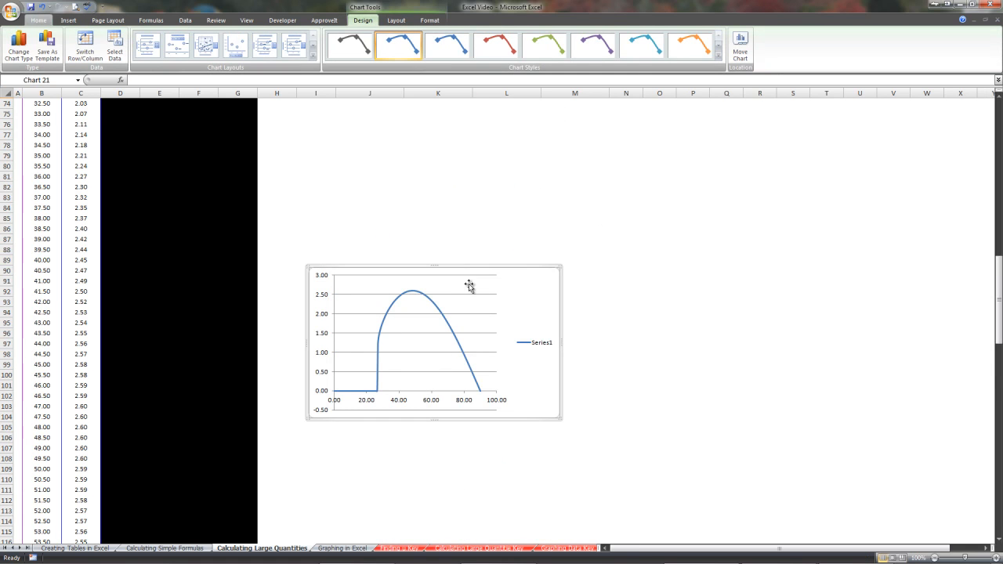
pyautogui.moveTo(475, 269); pyautogui.dragTo(442, 101)
pyautogui.scroll(11, 444, 340)
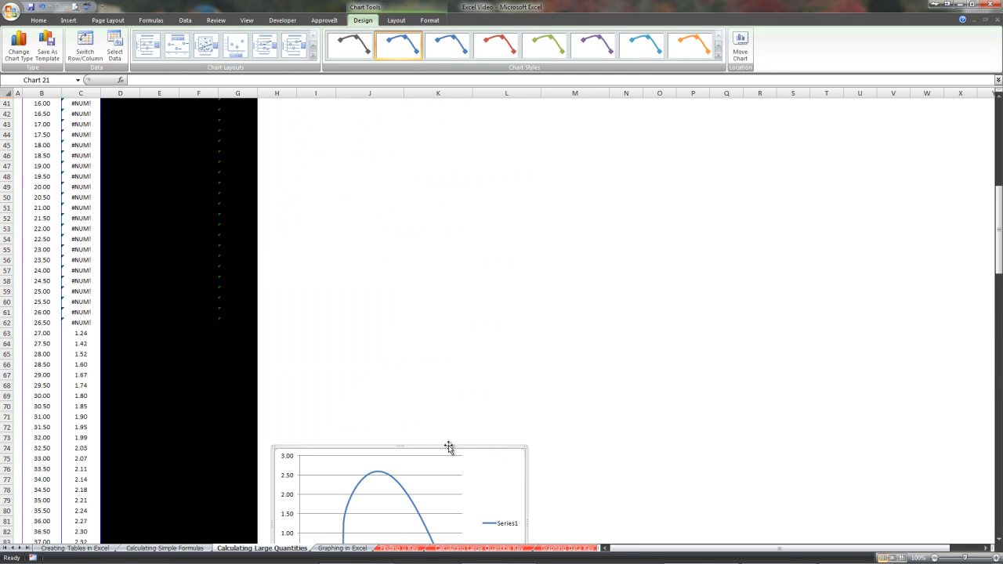
pyautogui.moveTo(470, 449); pyautogui.dragTo(492, 110)
pyautogui.moveTo(448, 462); pyautogui.dragTo(439, 184)
pyautogui.scroll(5, 471, 313)
pyautogui.moveTo(493, 352); pyautogui.dragTo(499, 154)
pyautogui.scroll(8, 470, 293)
pyautogui.moveTo(477, 459); pyautogui.dragTo(491, 166)
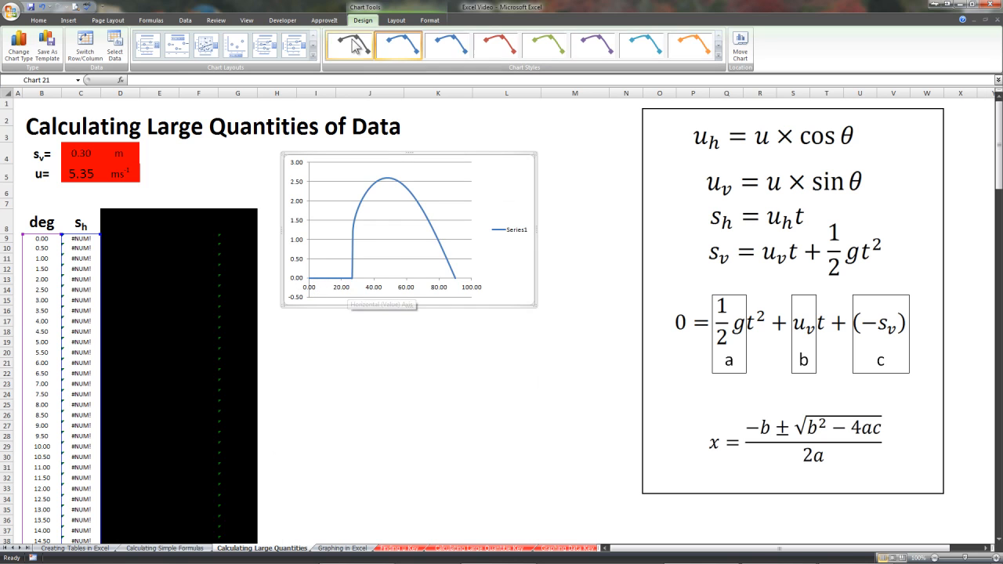
# Apply a chart layout with axis titles and set the horizontal axis title to angle
pyautogui.click(147, 47)
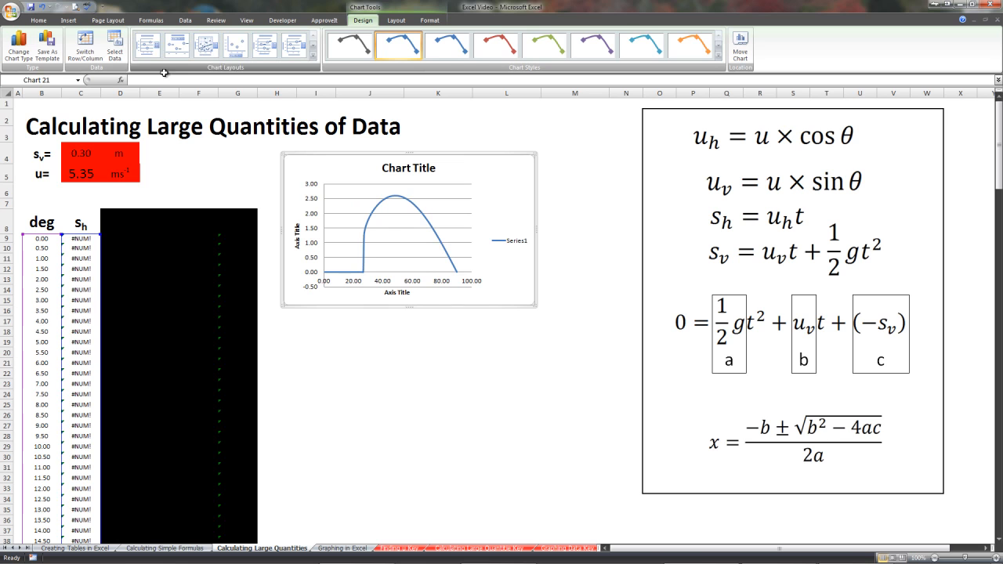
pyautogui.click(396, 293)
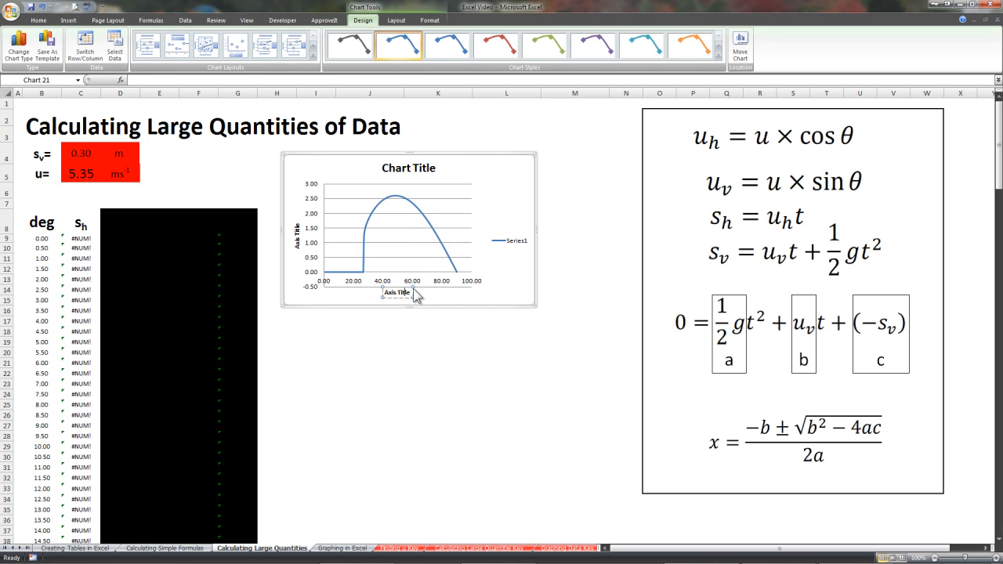
pyautogui.moveTo(410, 293); pyautogui.dragTo(373, 293)
pyautogui.write('angle')
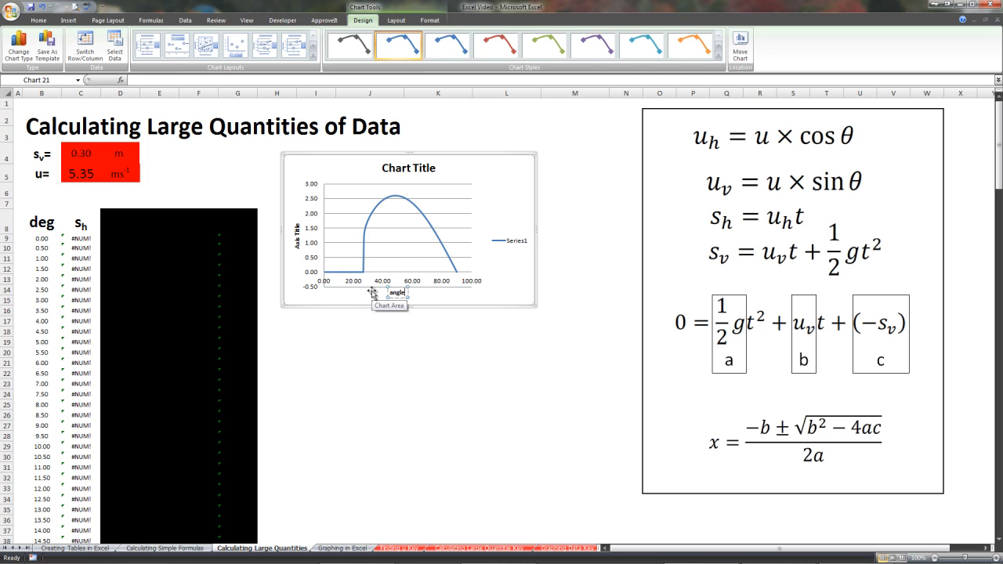
# Replace the vertical axis title with range
pyautogui.click(296, 229)
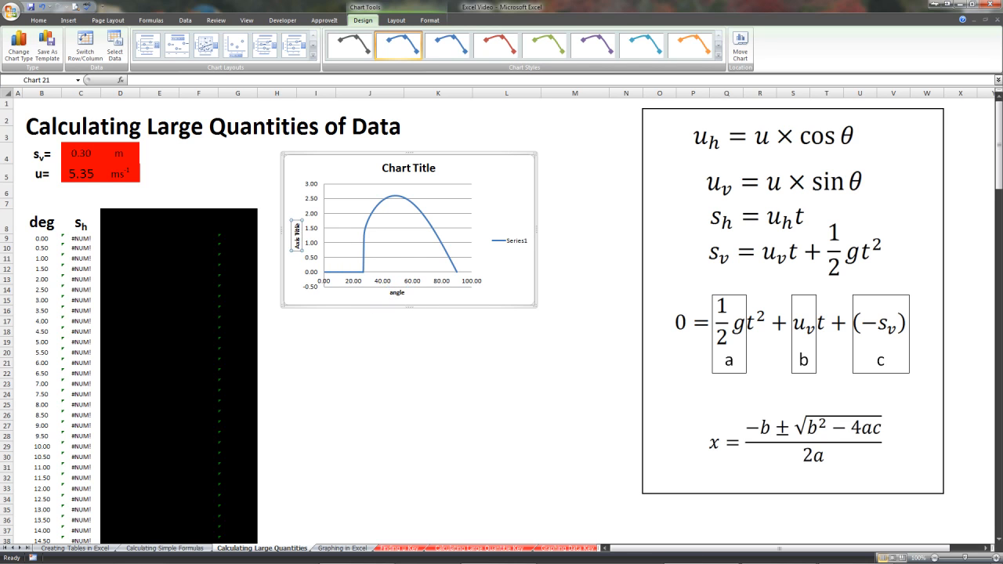
pyautogui.tripleClick(297, 228)
pyautogui.tripleClick(297, 229)
pyautogui.press('BackSpace')
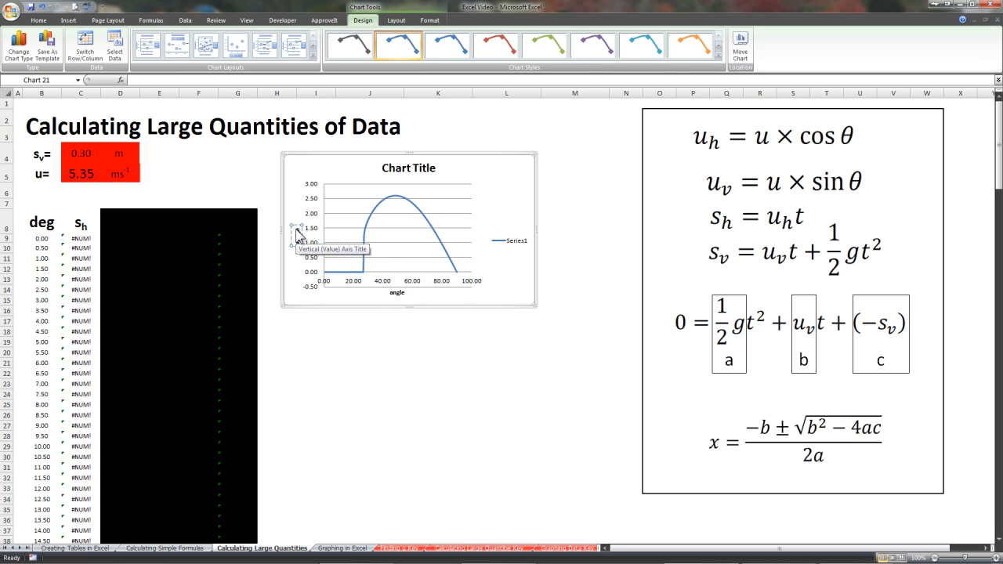
pyautogui.write('range')
pyautogui.click(369, 273)
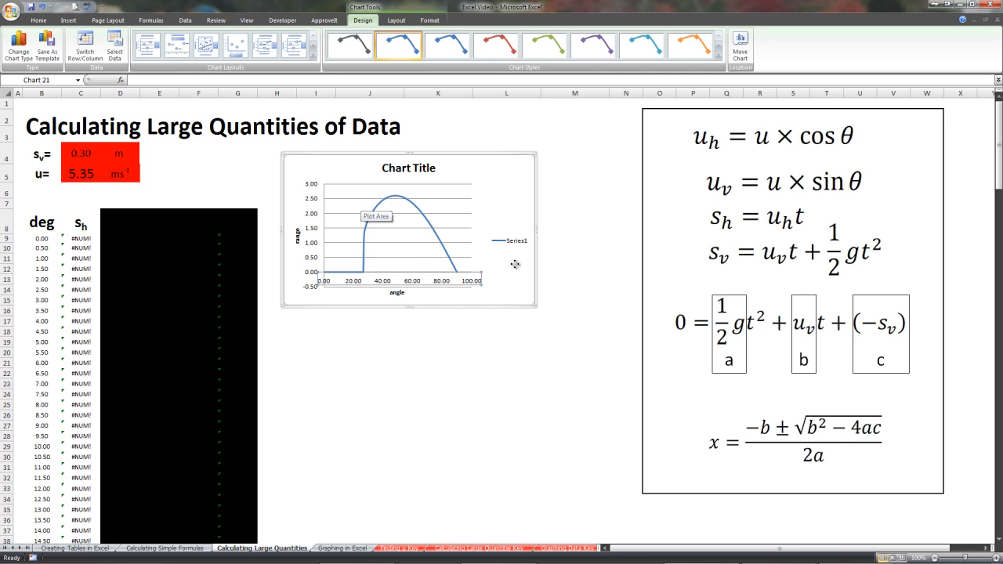
# Enlarge the chart to span about columns H to R and rows 2 to 36
pyautogui.moveTo(540, 312)
pyautogui.mouseDown()
pyautogui.moveTo(564, 316)
pyautogui.moveTo(536, 296)
pyautogui.mouseUp()
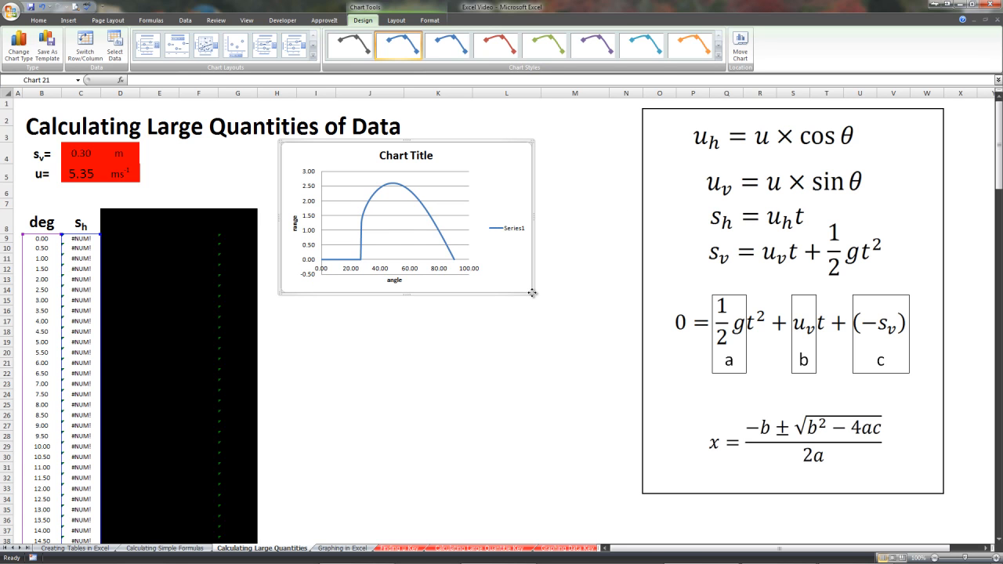
pyautogui.moveTo(534, 214); pyautogui.dragTo(879, 217)
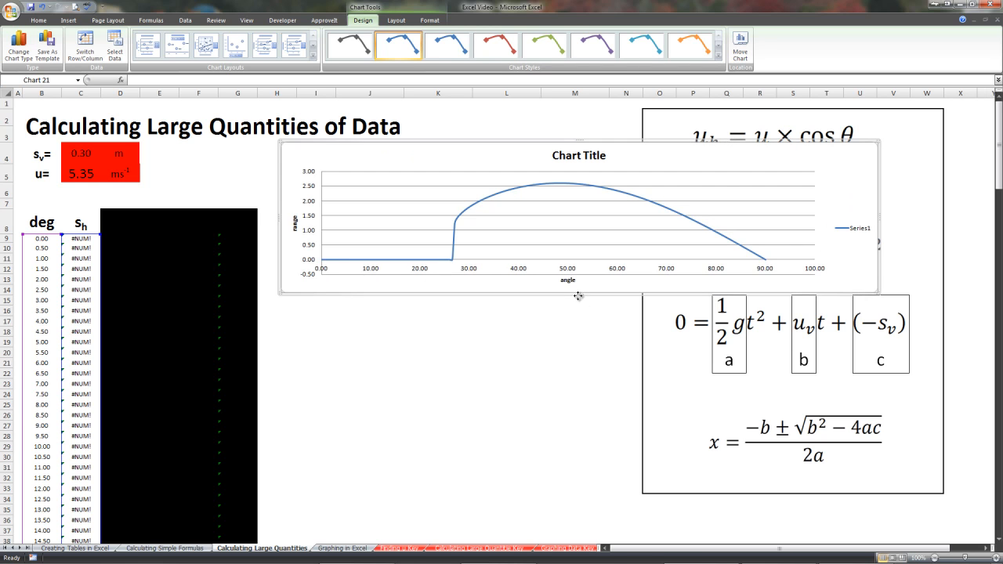
pyautogui.moveTo(577, 294); pyautogui.dragTo(556, 518)
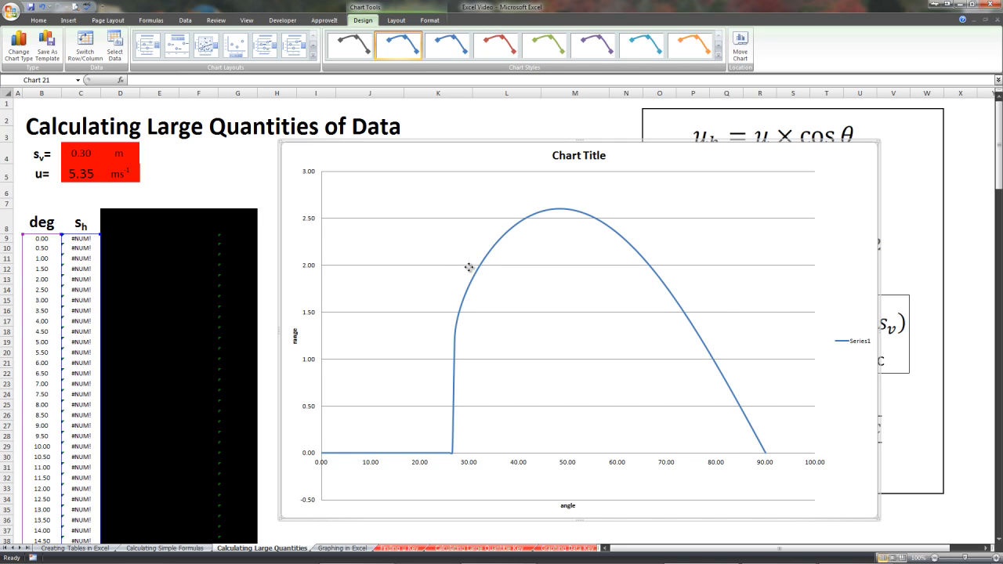
# Set the vertical displacement s_v to 0 m
pyautogui.moveTo(481, 265)
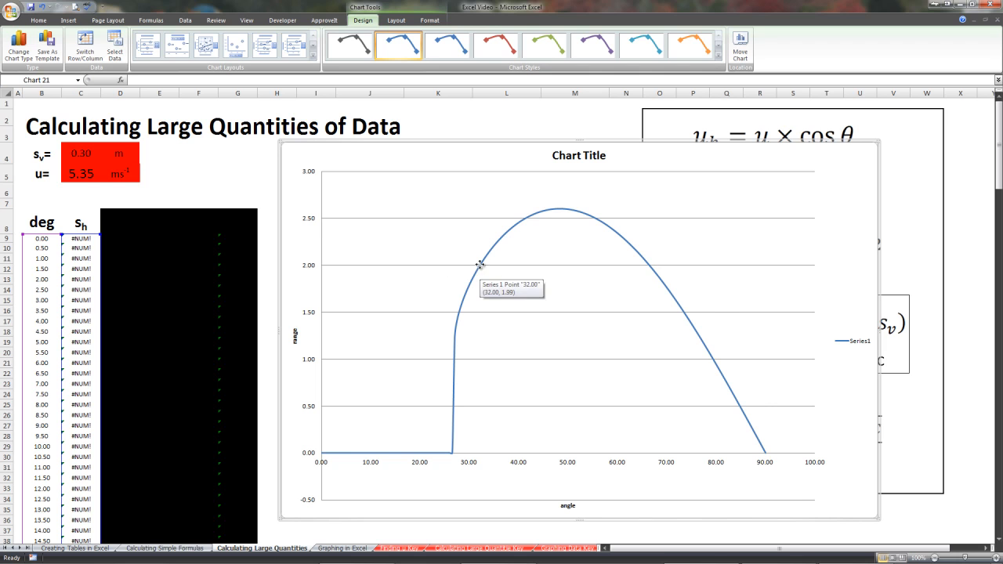
pyautogui.moveTo(650, 265)
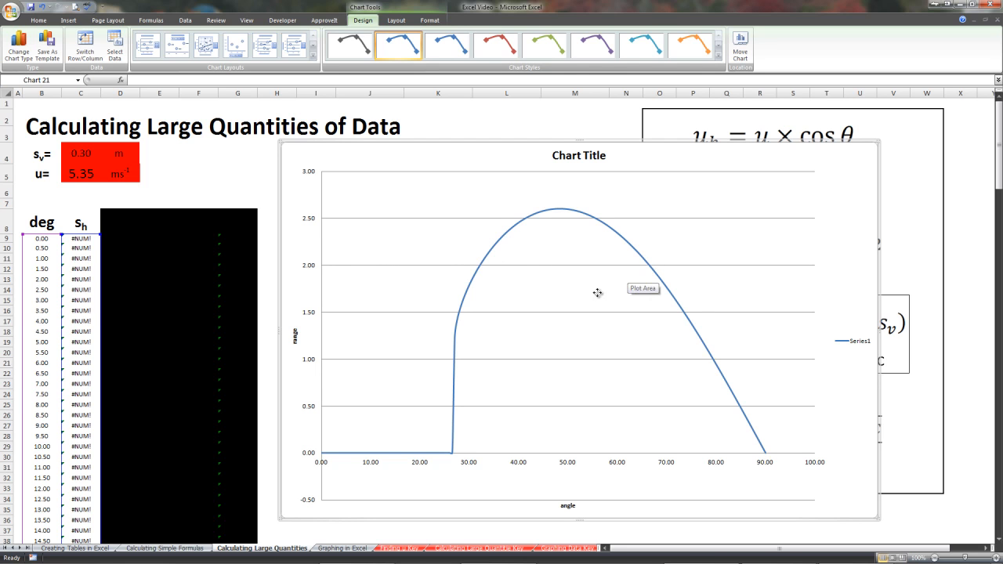
pyautogui.click(78, 154)
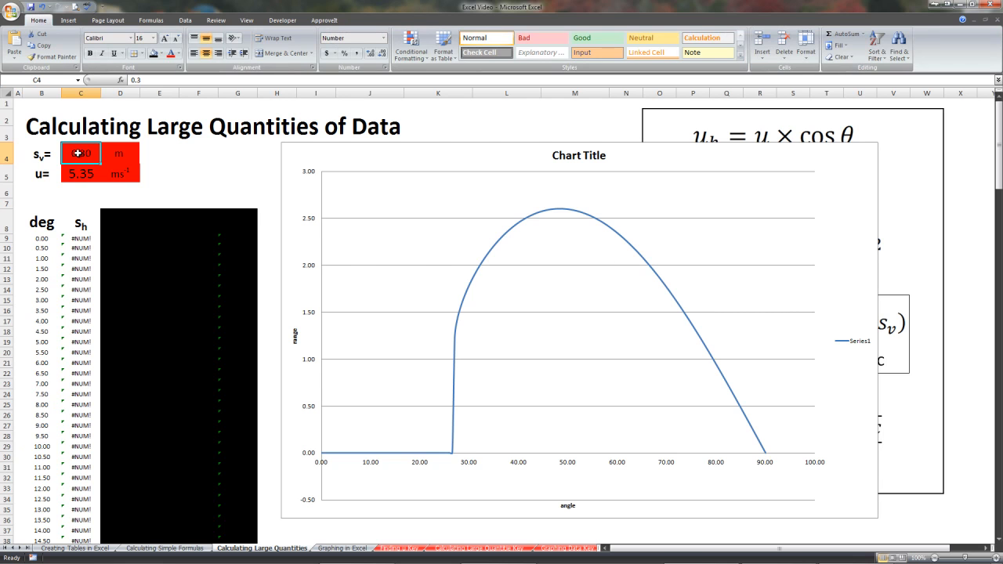
pyautogui.write('0')
pyautogui.press('Return')
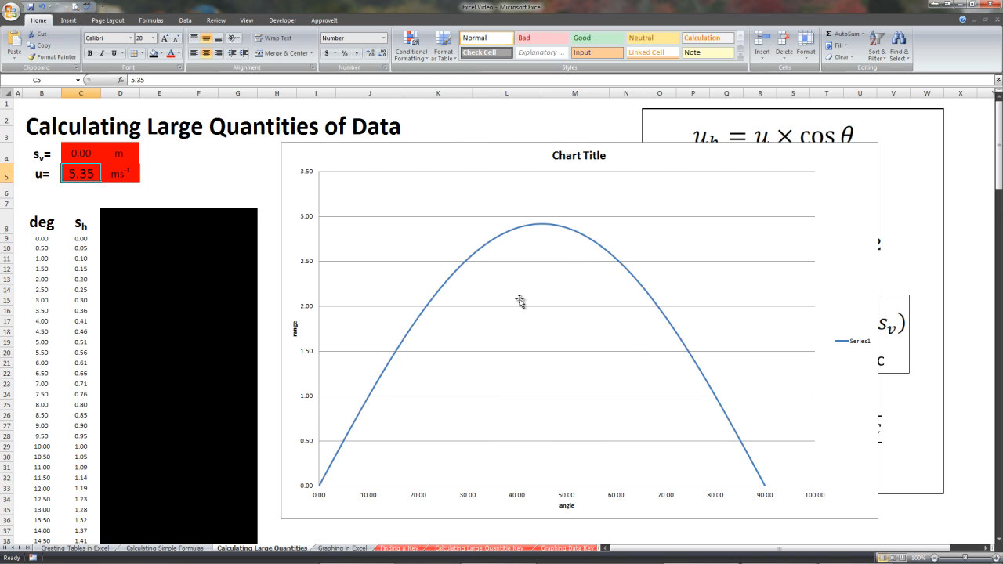
# Set the vertical displacement s_v to 0.20 m
pyautogui.scroll(-1, 321, 337)
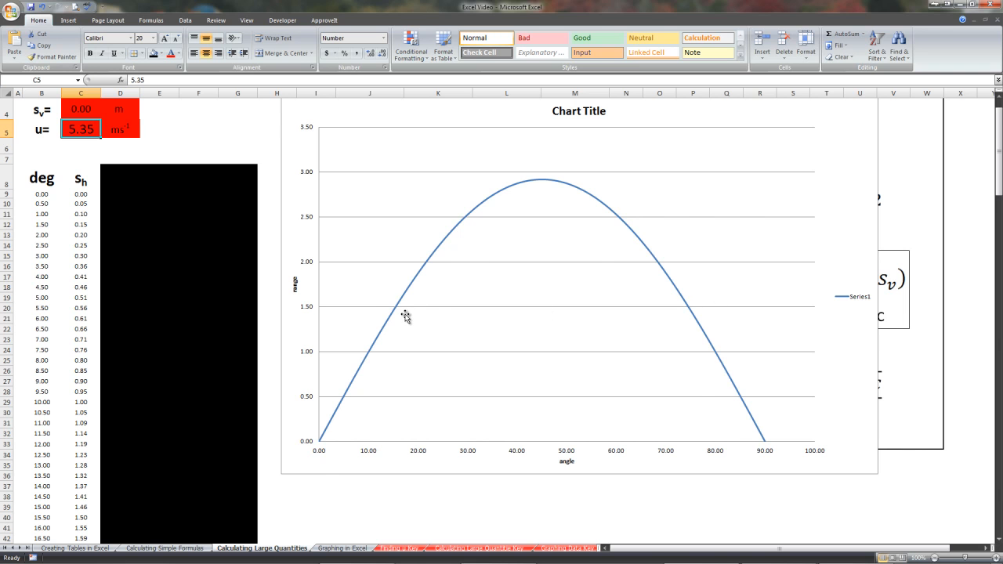
pyautogui.scroll(1, 406, 316)
pyautogui.click(83, 153)
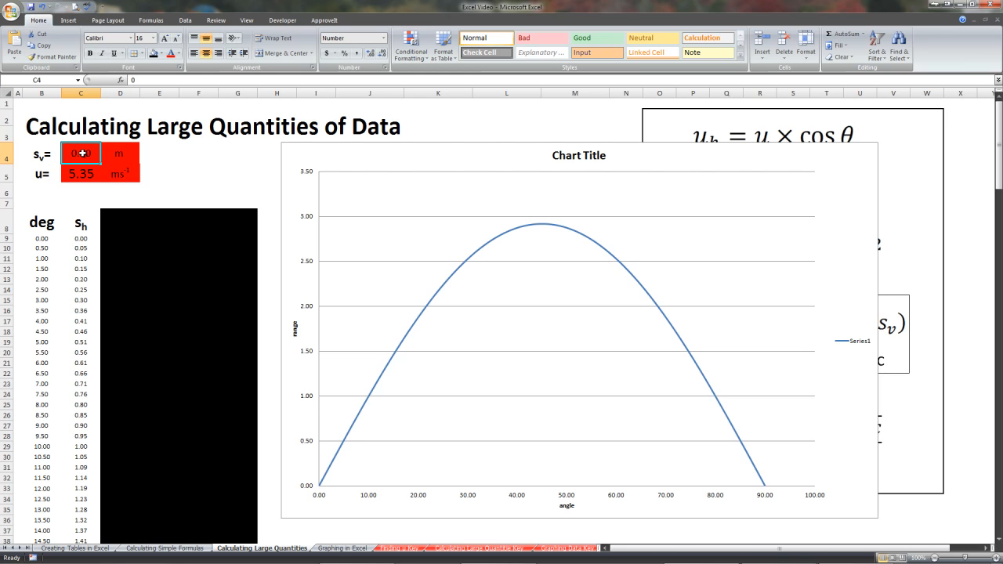
pyautogui.write('.20')
pyautogui.press('Return')
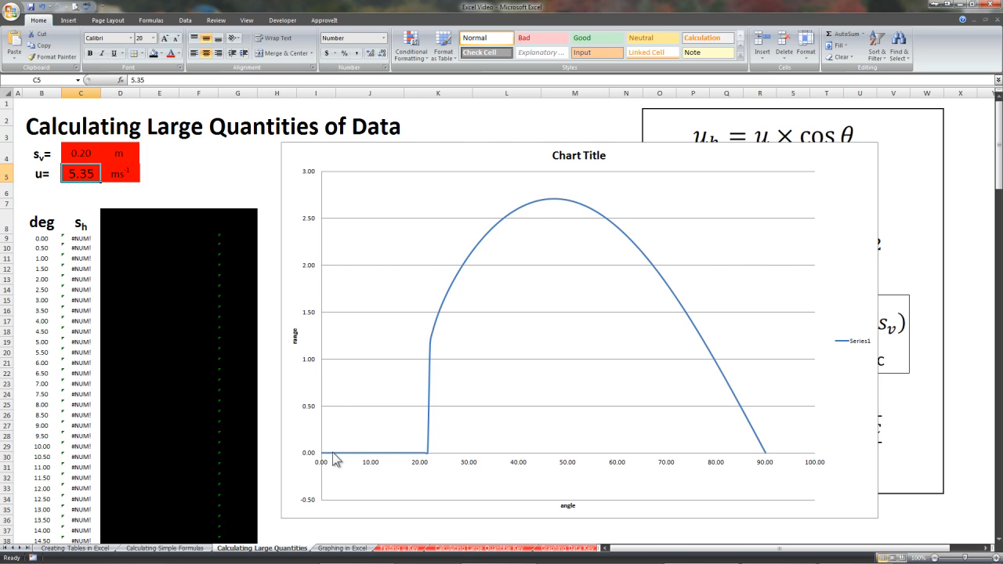
# Inspect the chart's data series and scroll through the table's s_h column to examine its values
pyautogui.click(429, 459)
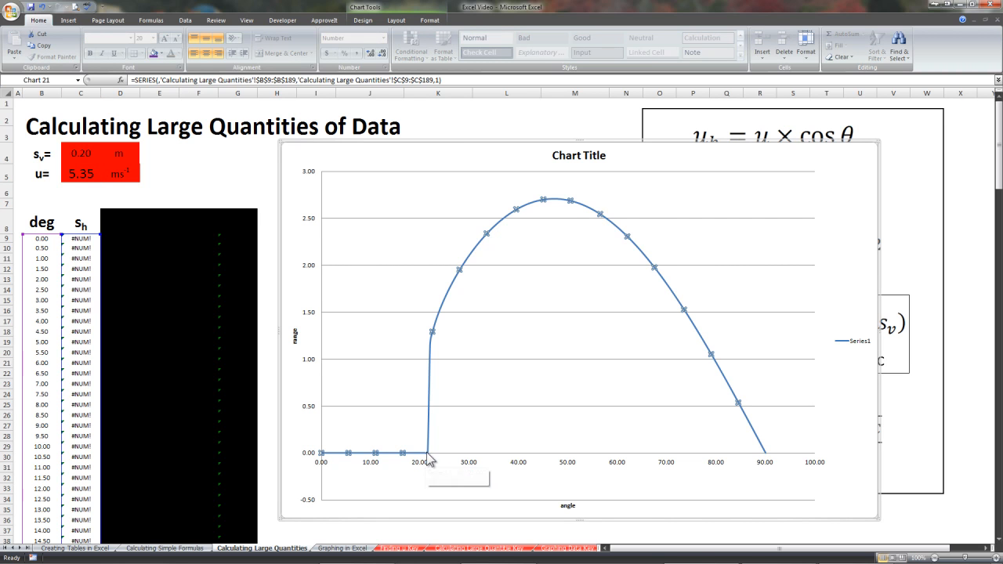
pyautogui.scroll(-6, 232, 414)
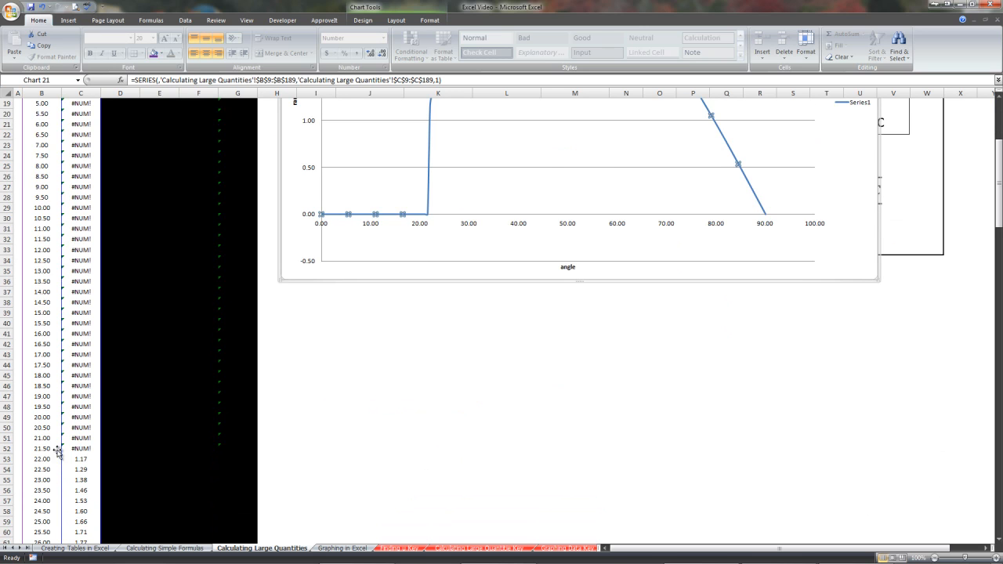
pyautogui.scroll(6, 111, 450)
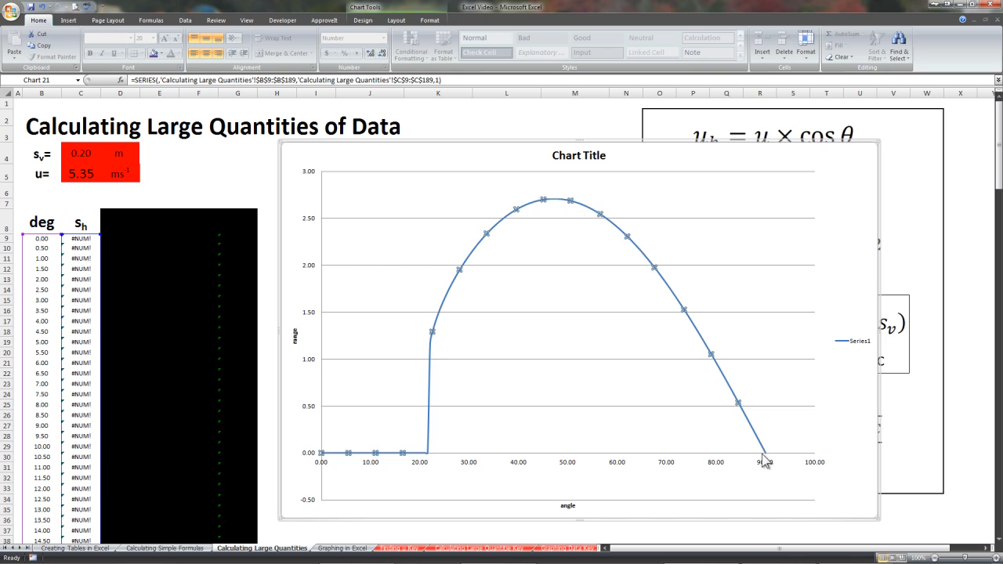
pyautogui.moveTo(768, 459)
pyautogui.scroll(-6, 85, 259)
pyautogui.scroll(6, 83, 255)
pyautogui.click(135, 239)
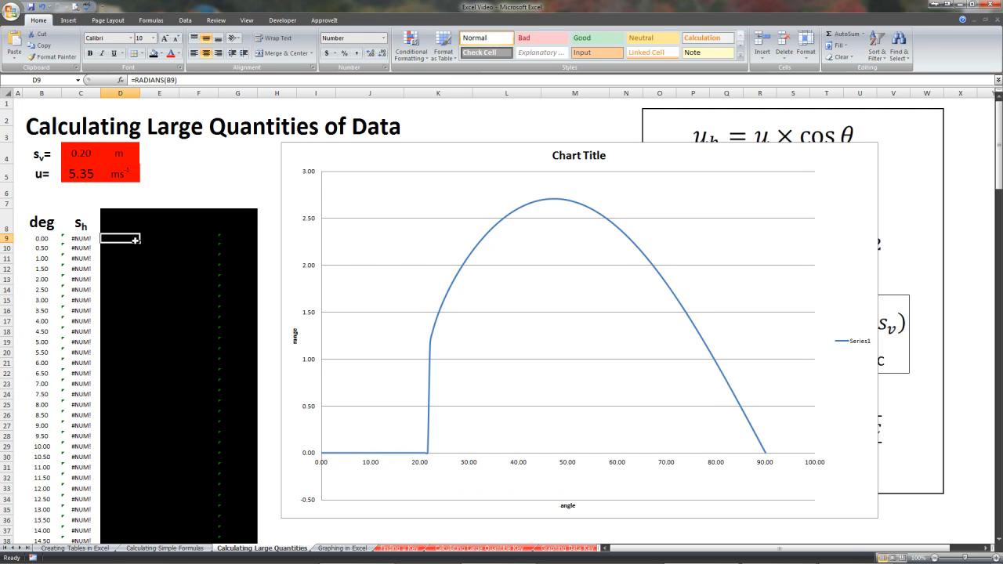
pyautogui.scroll(-7, 135, 239)
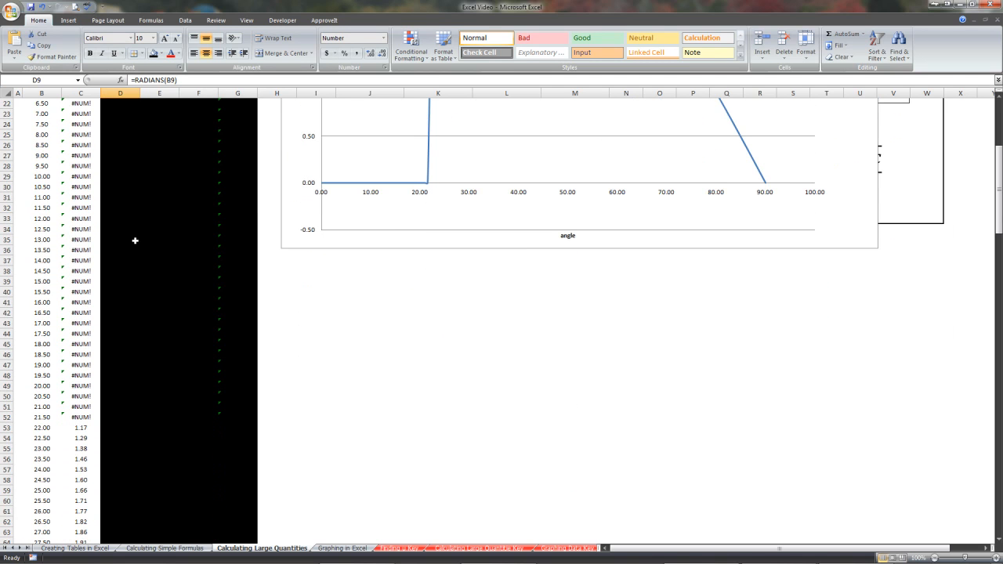